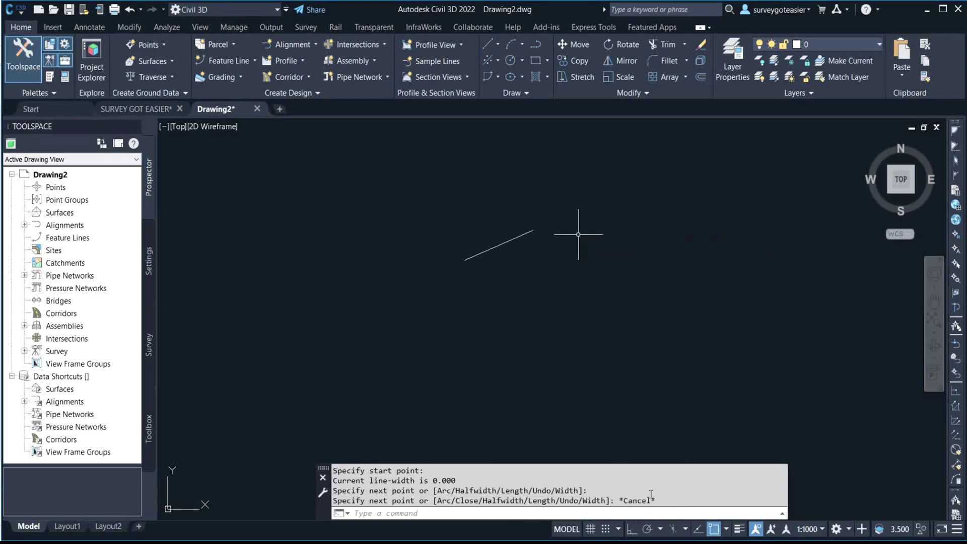
End the polyline command, leaving one short slanted test line in the drawing.
key(Escape)
key(Escape)
key(Escape)
key(Escape)
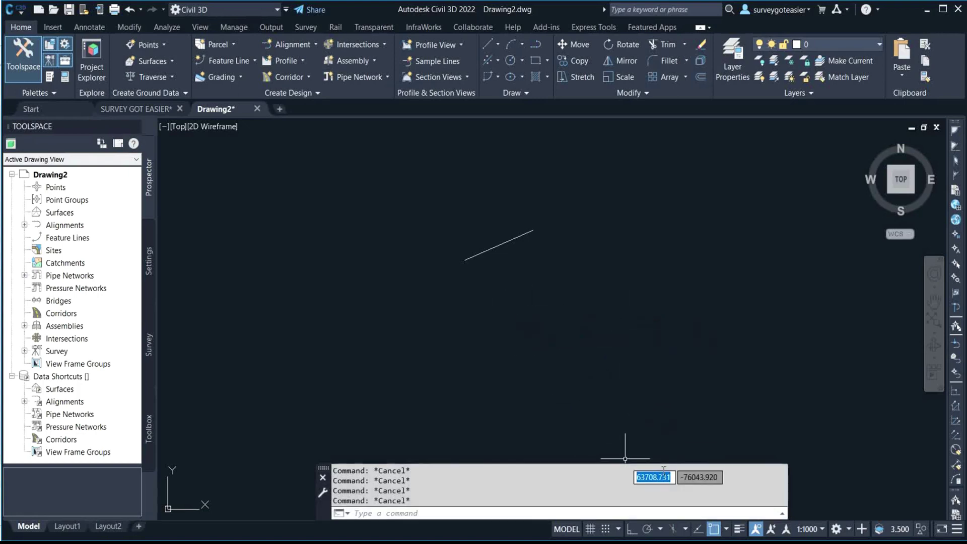
Uncheck Enable Pointer Input and Enable Dimension Input on the Drafting Settings Dynamic Input tab.
right_click(606, 534)
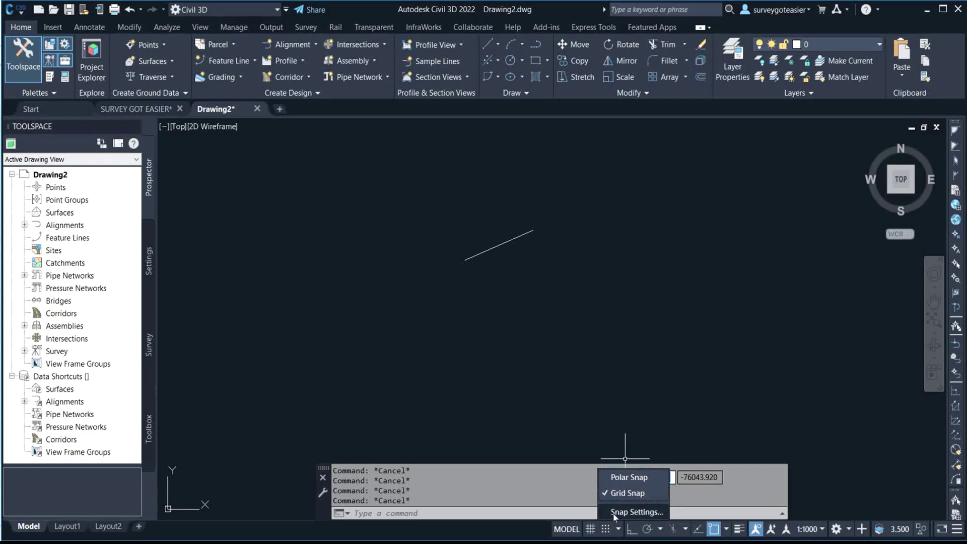
click(614, 513)
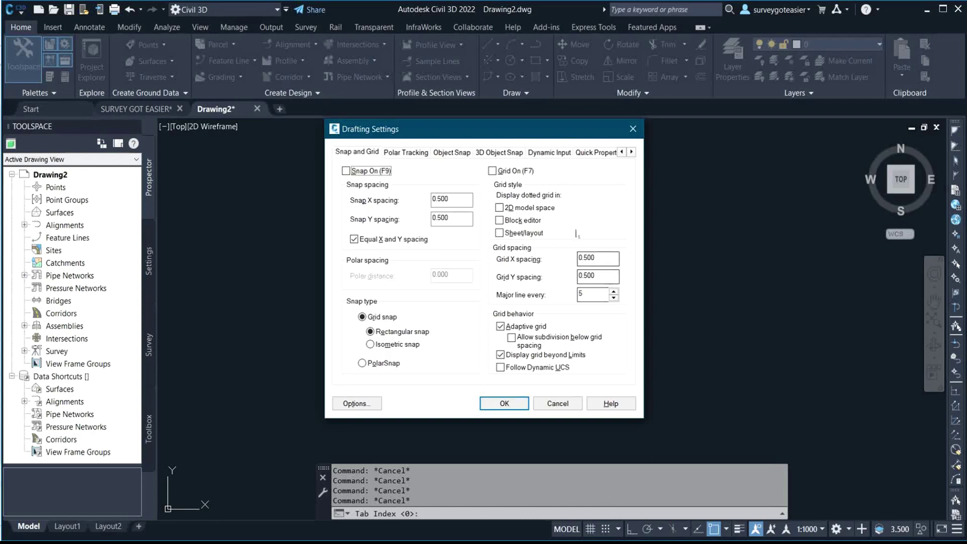
click(543, 155)
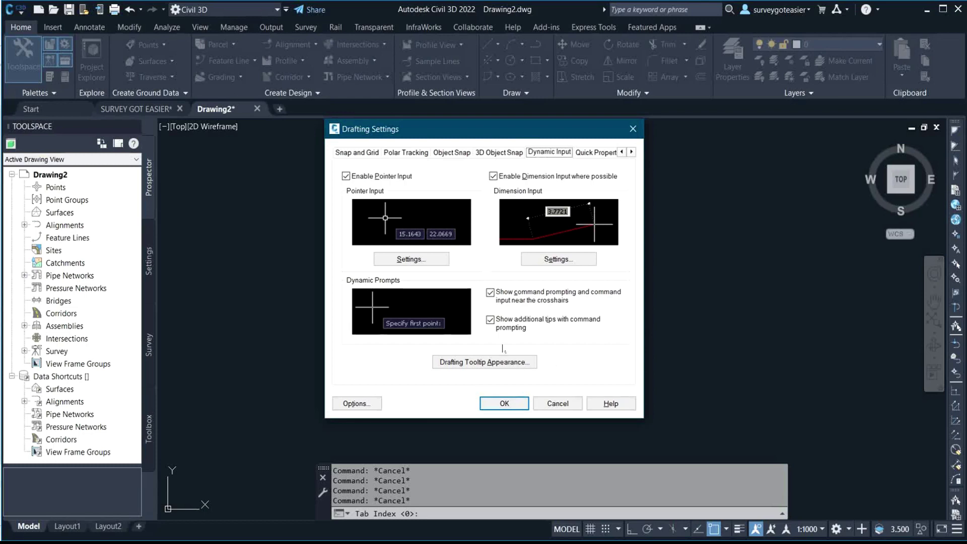
click(346, 180)
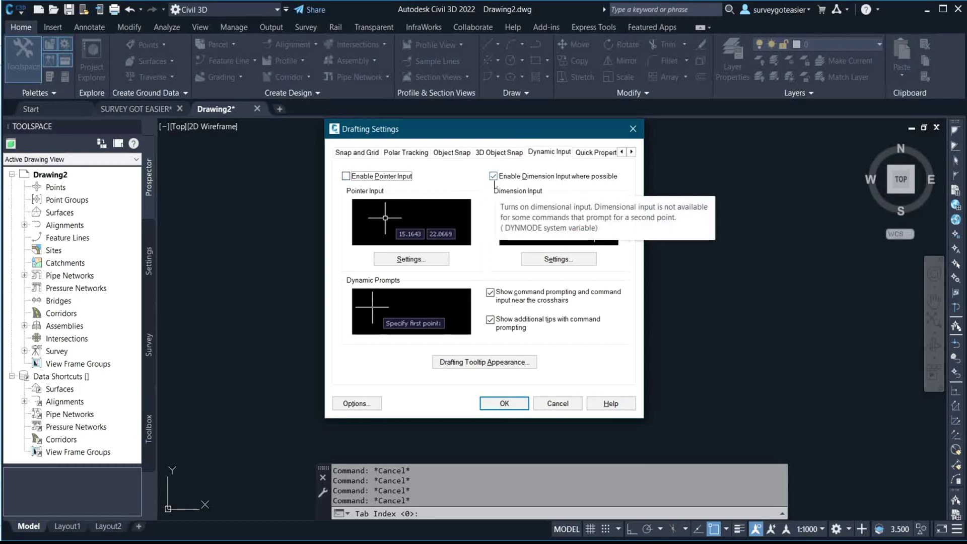
click(495, 182)
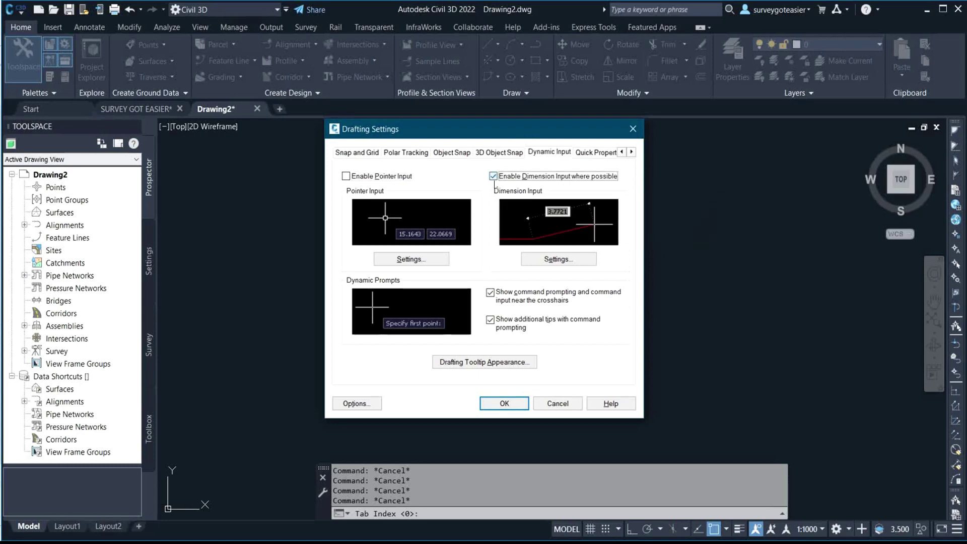
click(504, 403)
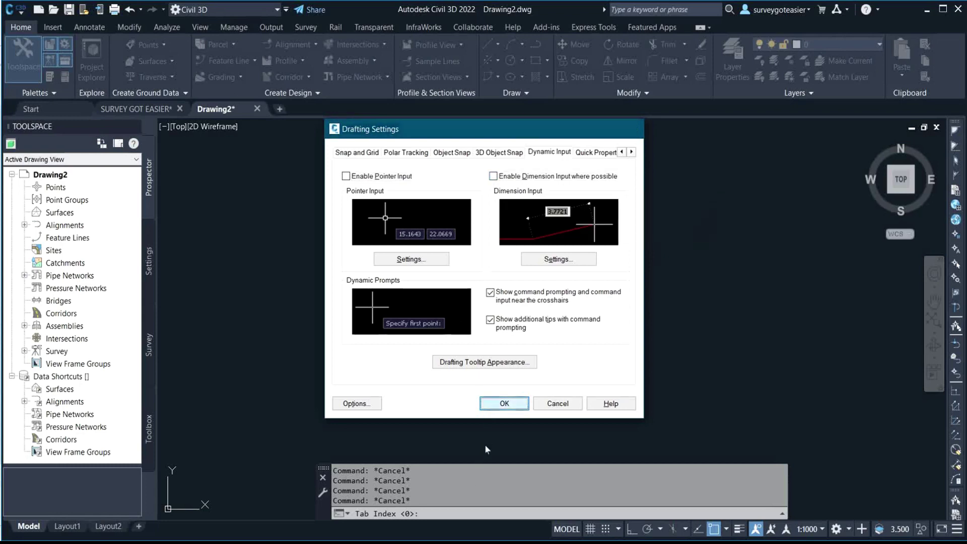
Draw an arrow-shaped test polyline with PL below the slanted line, then end it.
click(485, 515)
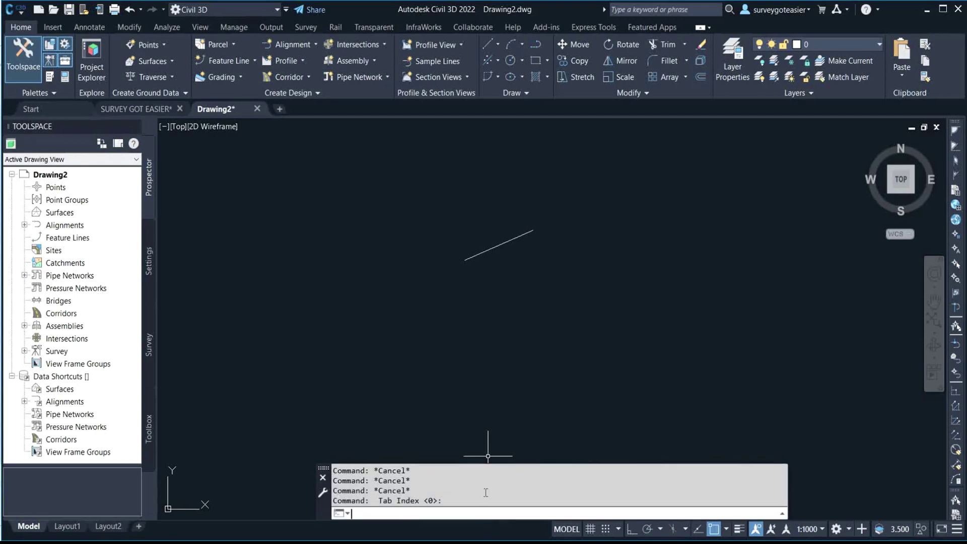
text(pl)
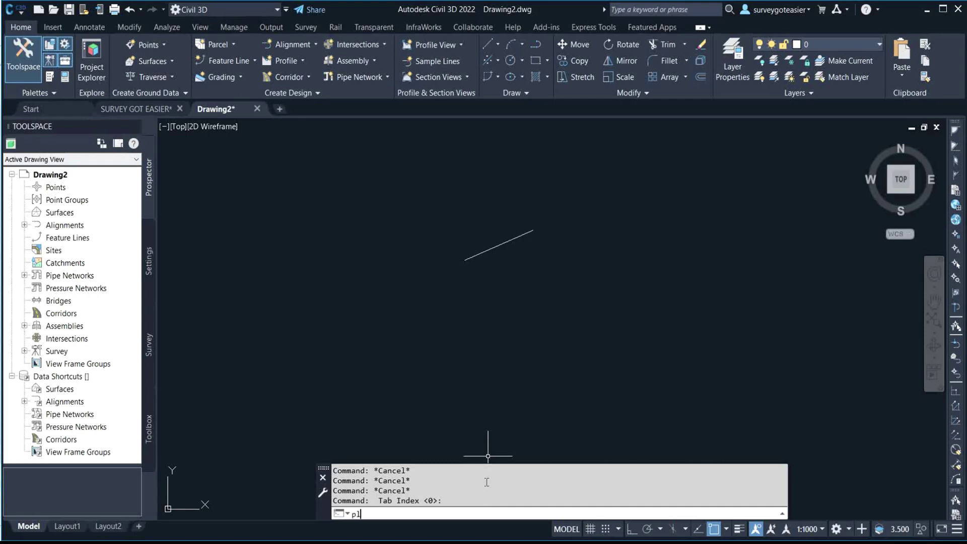
key(Return)
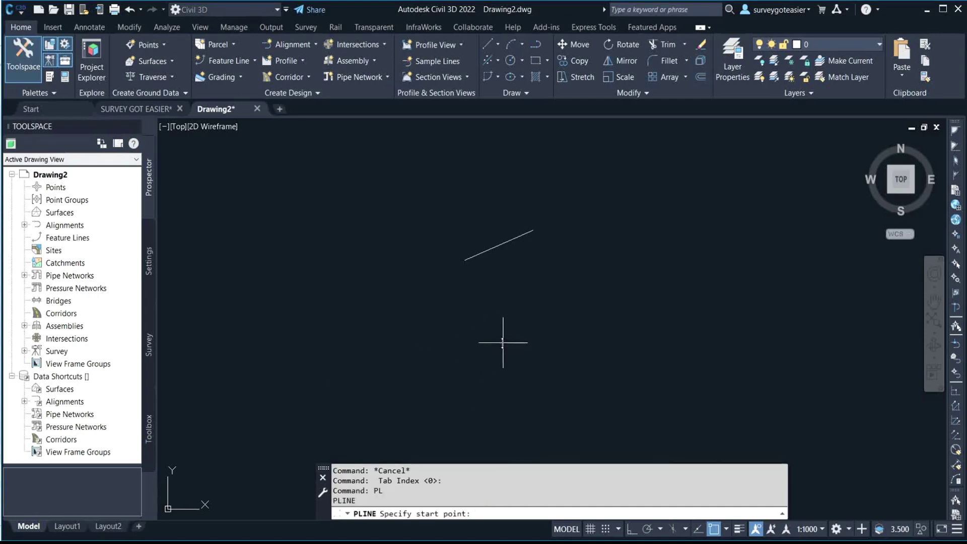
click(503, 343)
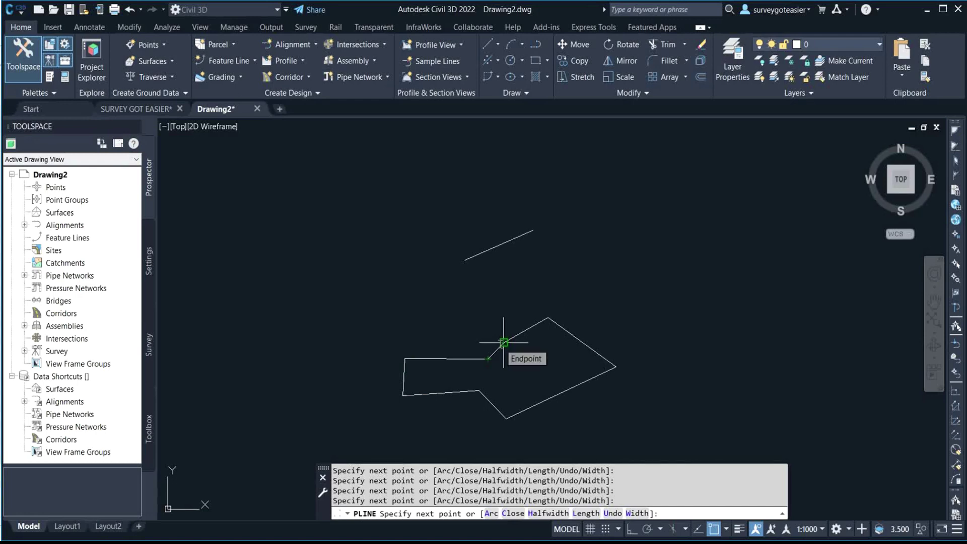
click(504, 343)
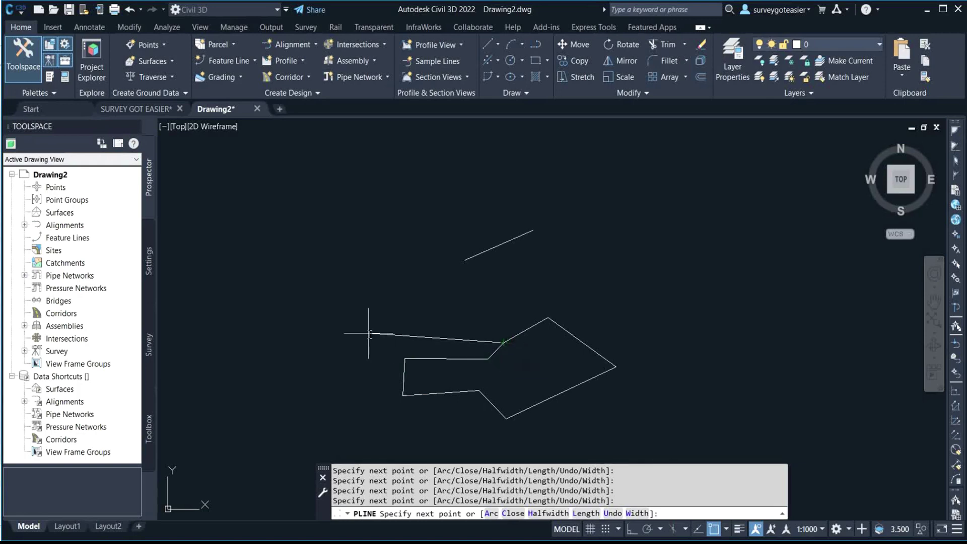
key(Escape)
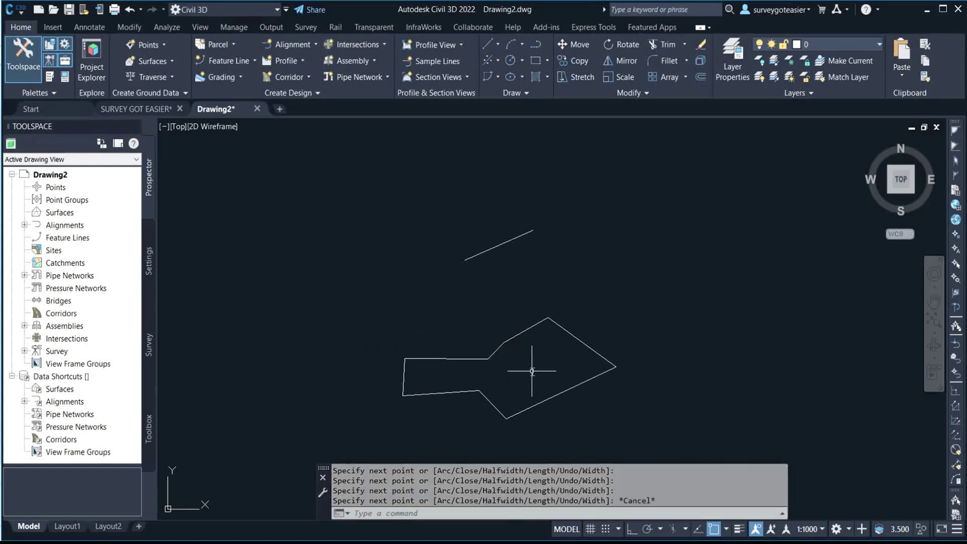
Re-enable pointer input and dimension input on the Drafting Settings Dynamic Input tab.
right_click(607, 529)
click(626, 511)
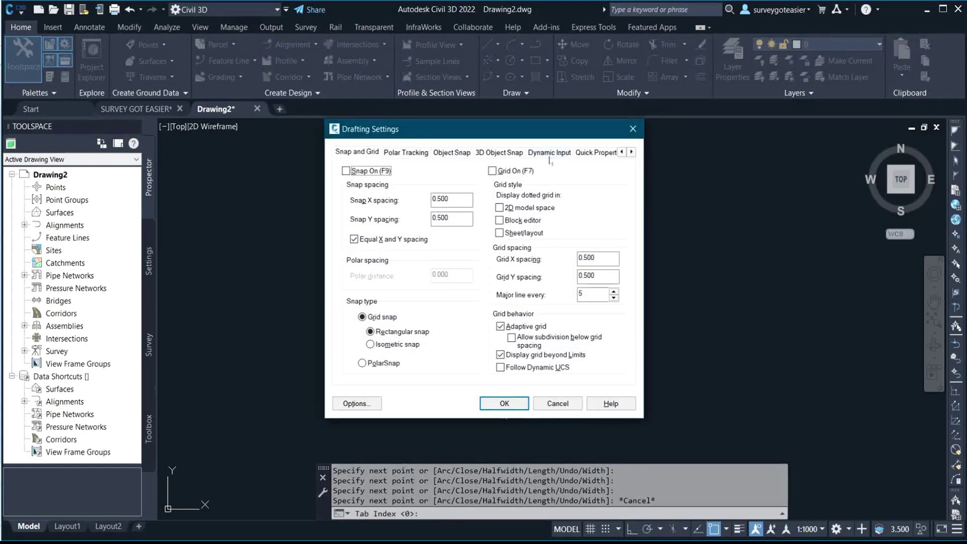
click(550, 152)
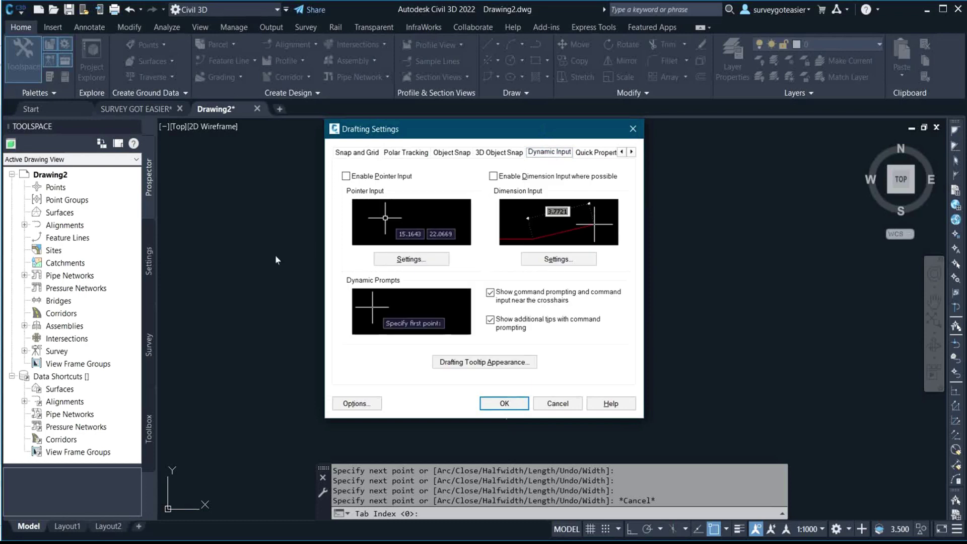
key(Tab)
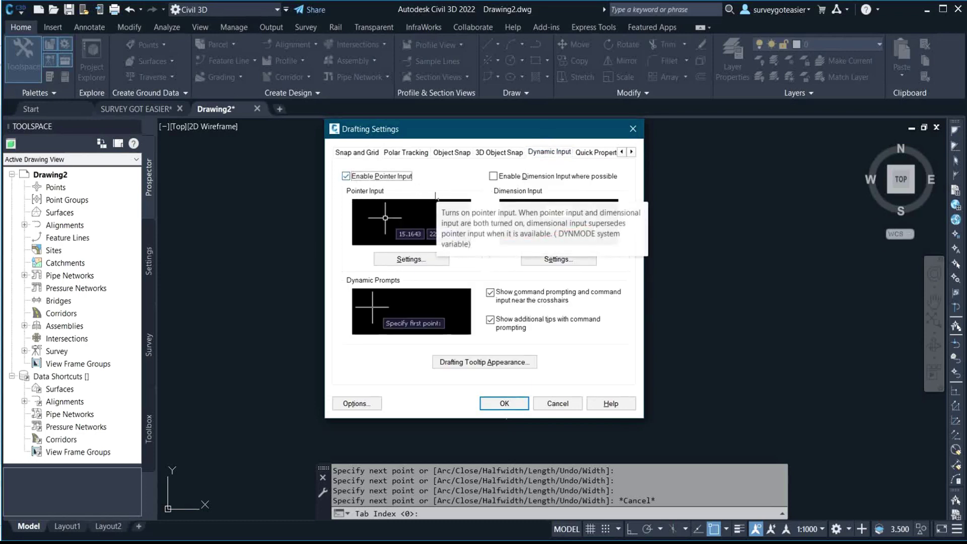
key(Tab)
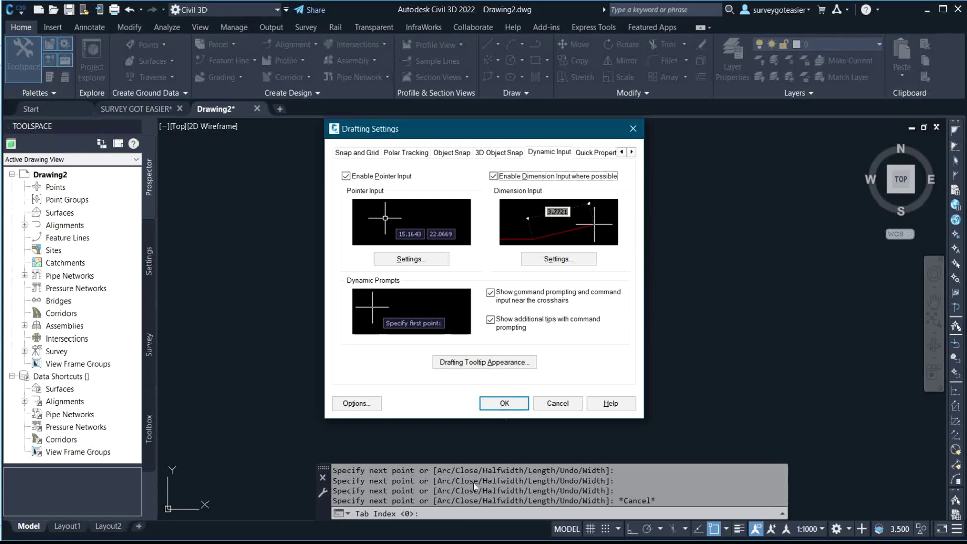
Apply the dynamic input settings and draw a four-segment open polyline at the upper right.
click(504, 403)
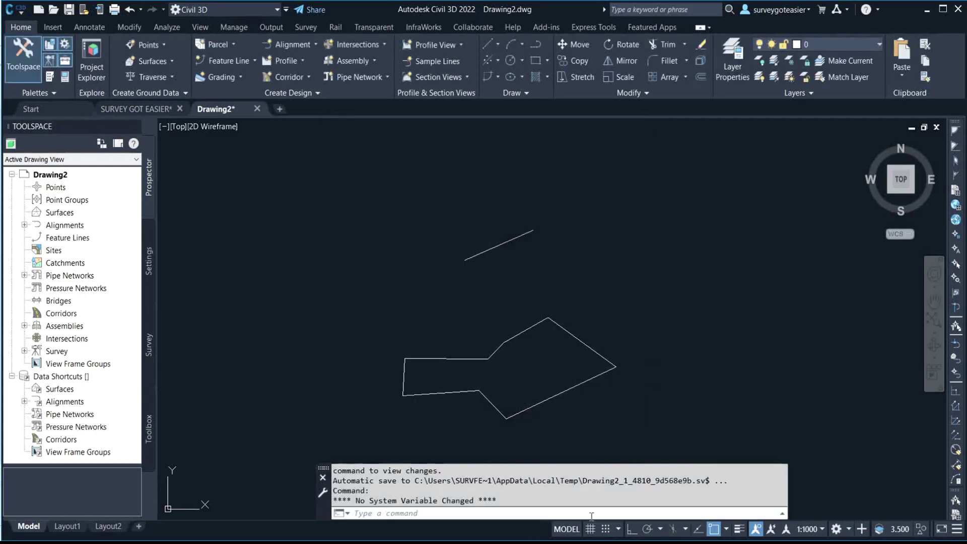
click(465, 514)
text(pl)
key(Return)
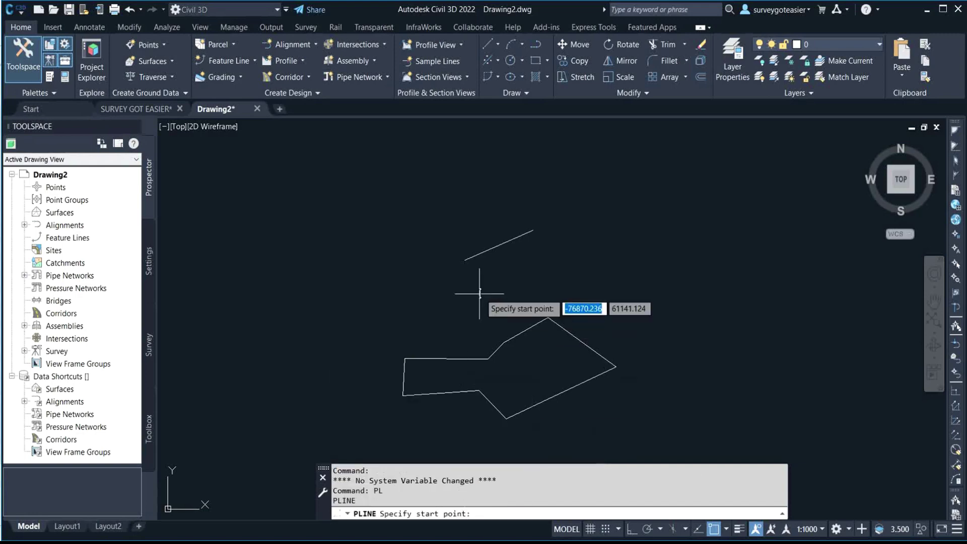
click(623, 247)
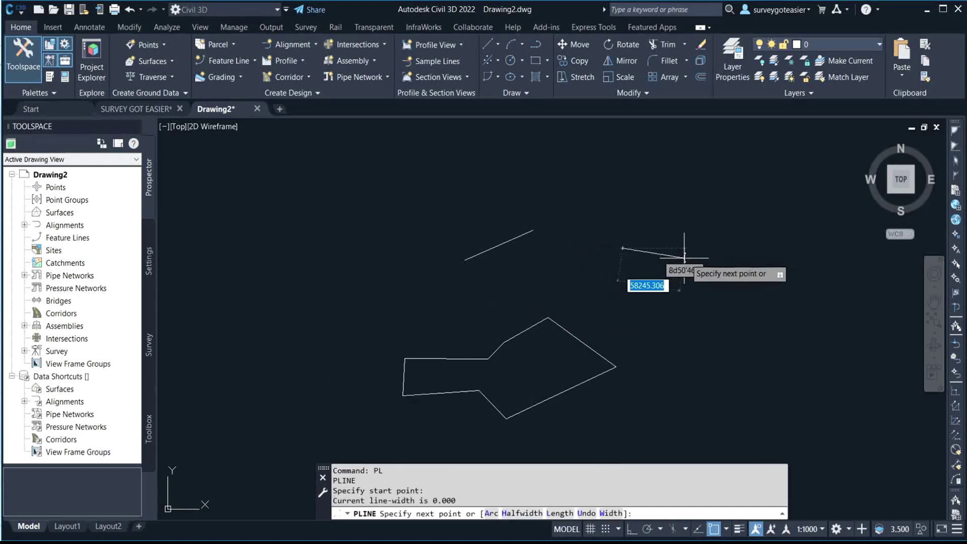
click(687, 206)
click(731, 232)
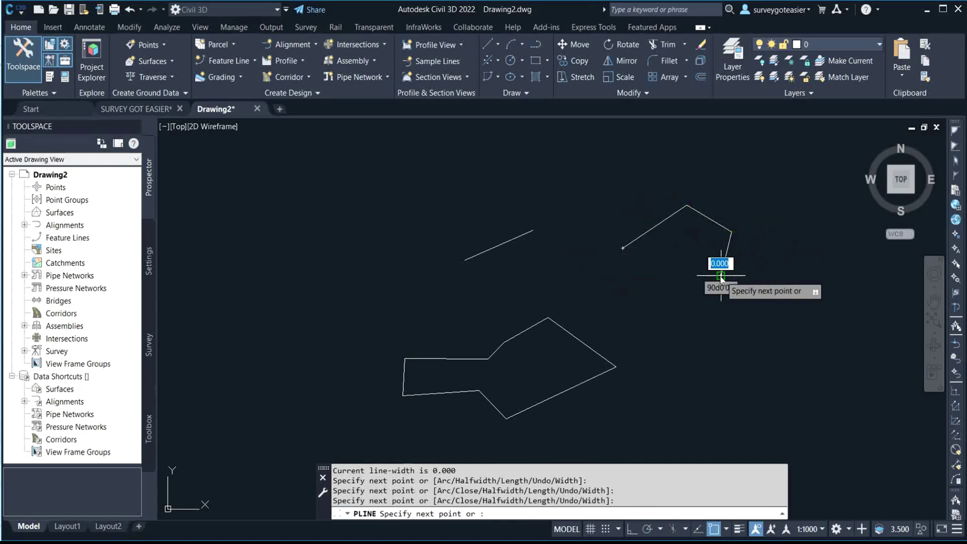
click(721, 276)
click(674, 298)
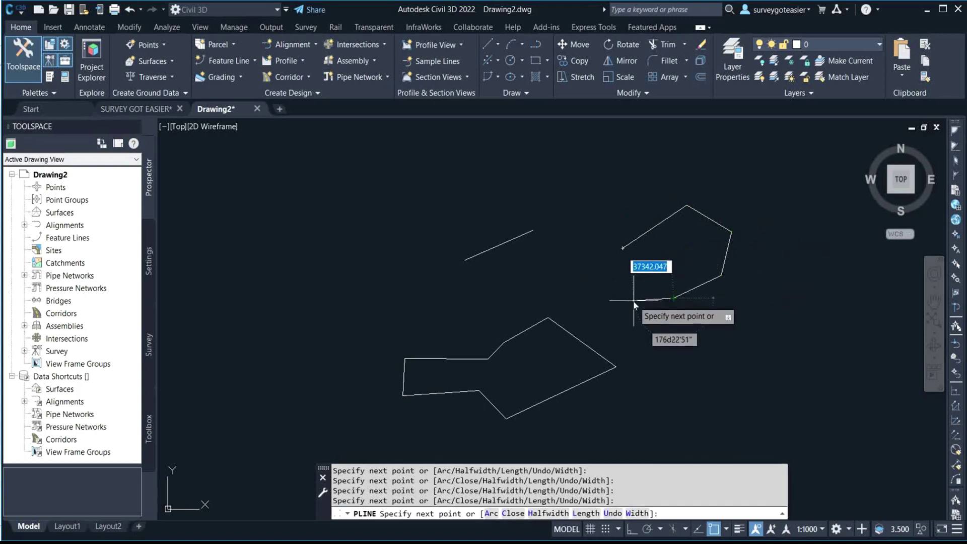
key(Escape)
Turn Enable Pointer Input and Enable Dimension Input off again in Drafting Settings.
click(618, 529)
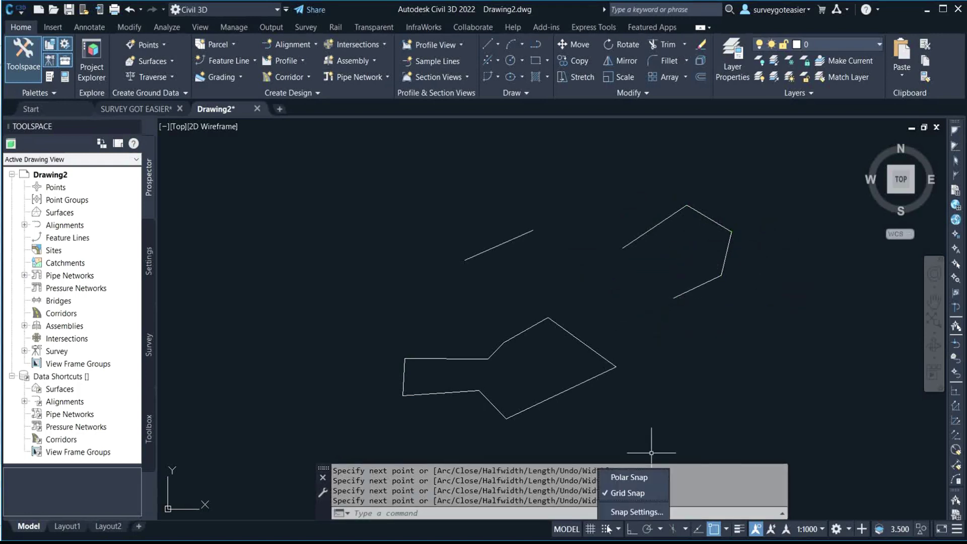
click(621, 514)
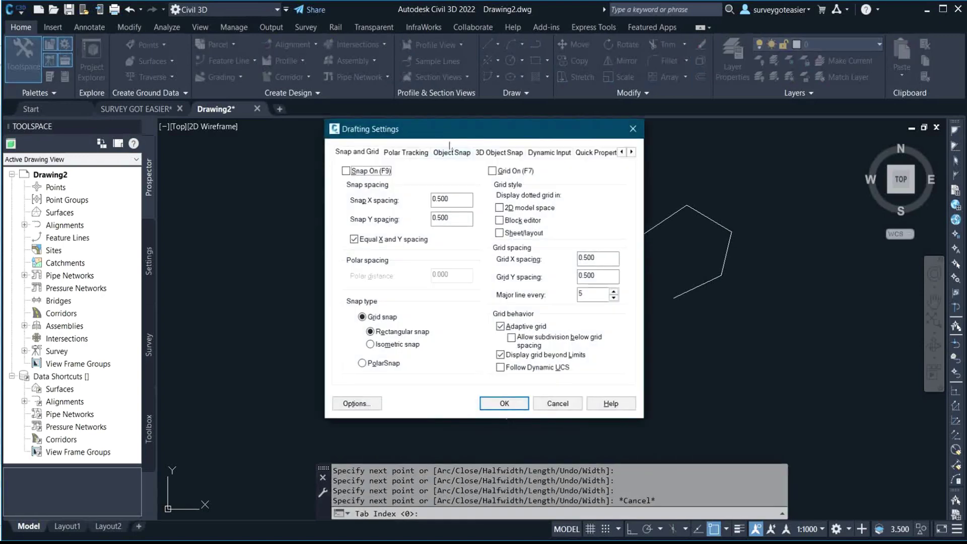
click(558, 152)
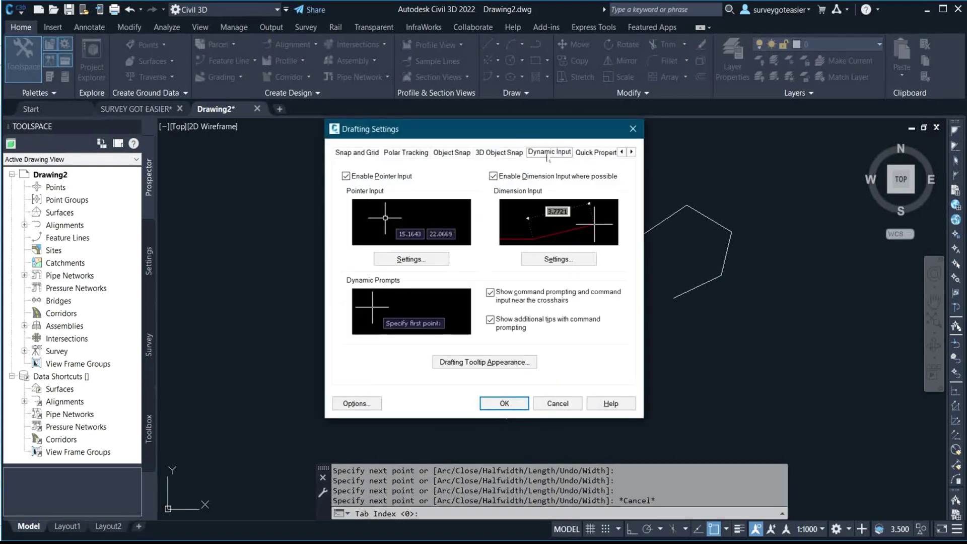
click(346, 176)
click(538, 176)
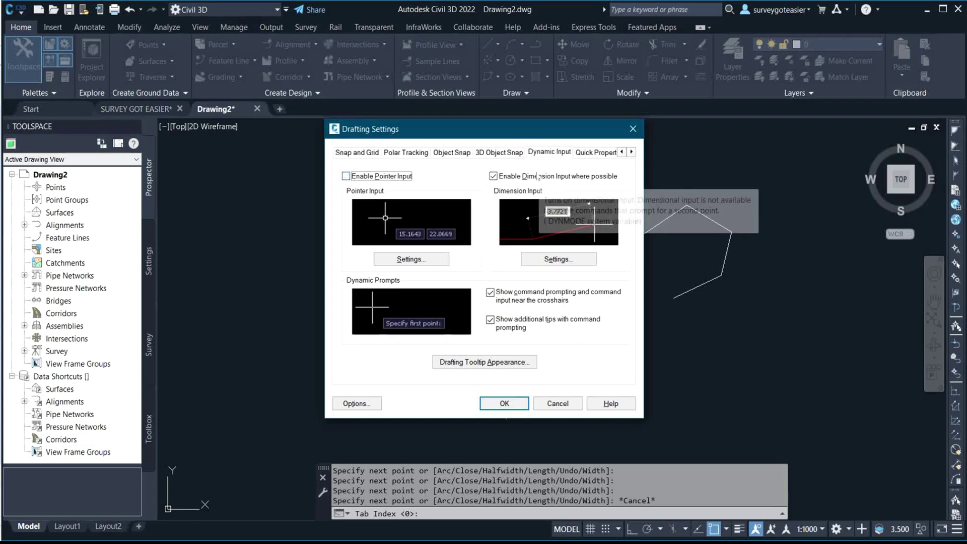
click(505, 403)
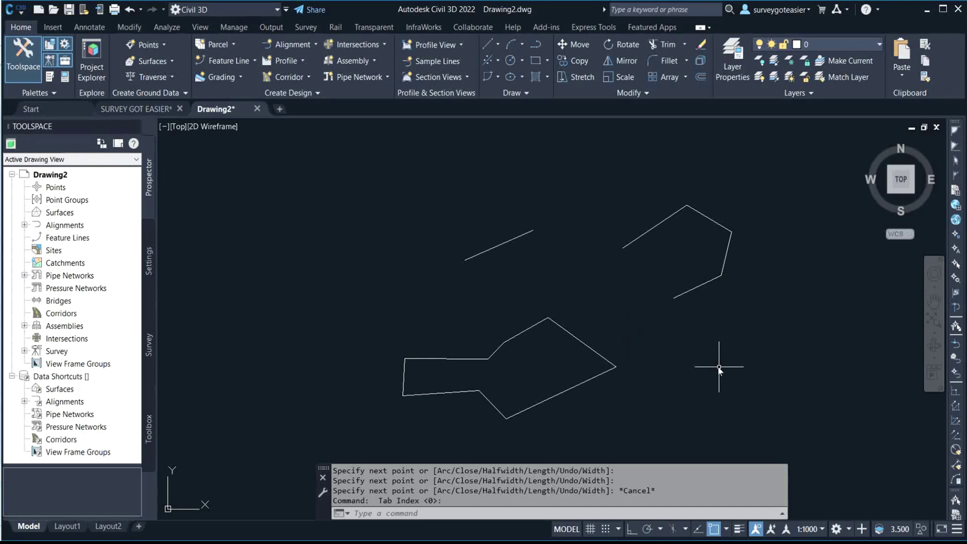
Select the three test polylines with a crossing window and delete them.
click(797, 436)
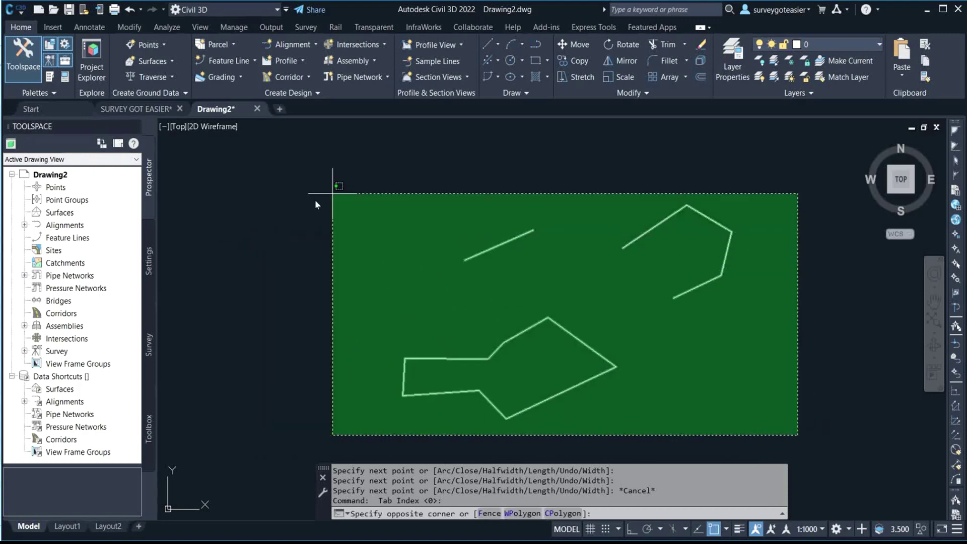
click(347, 181)
key(Delete)
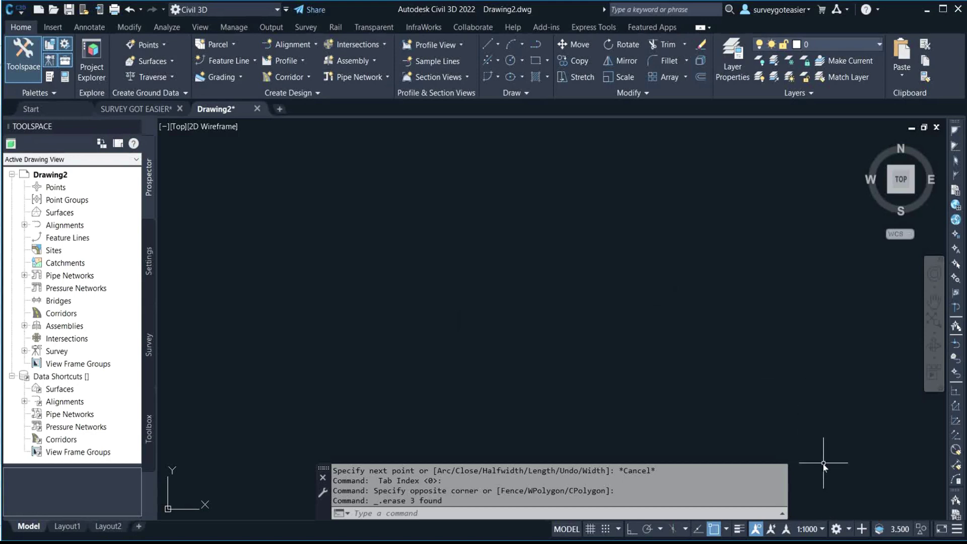
Check Coordinates in the status bar Customization menu so the readout stays shown.
click(957, 529)
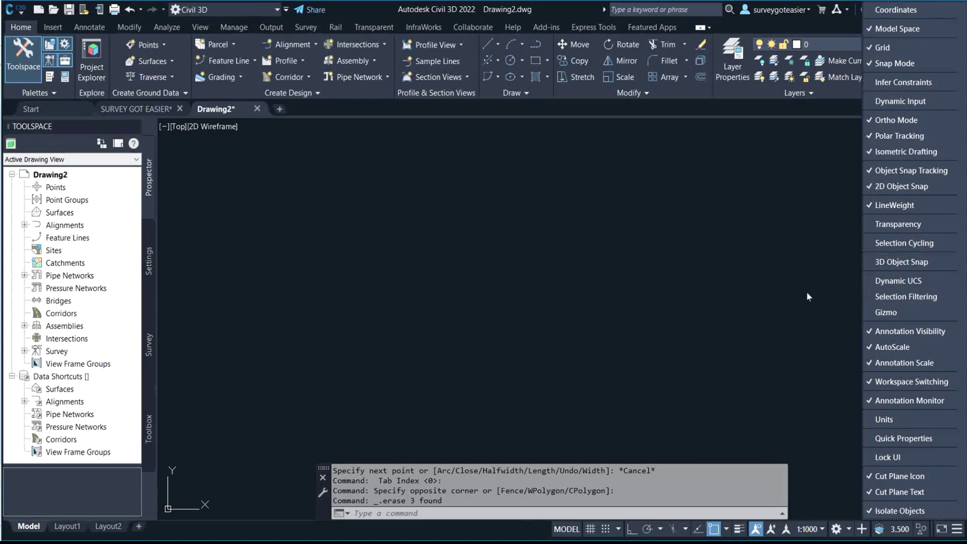
click(893, 9)
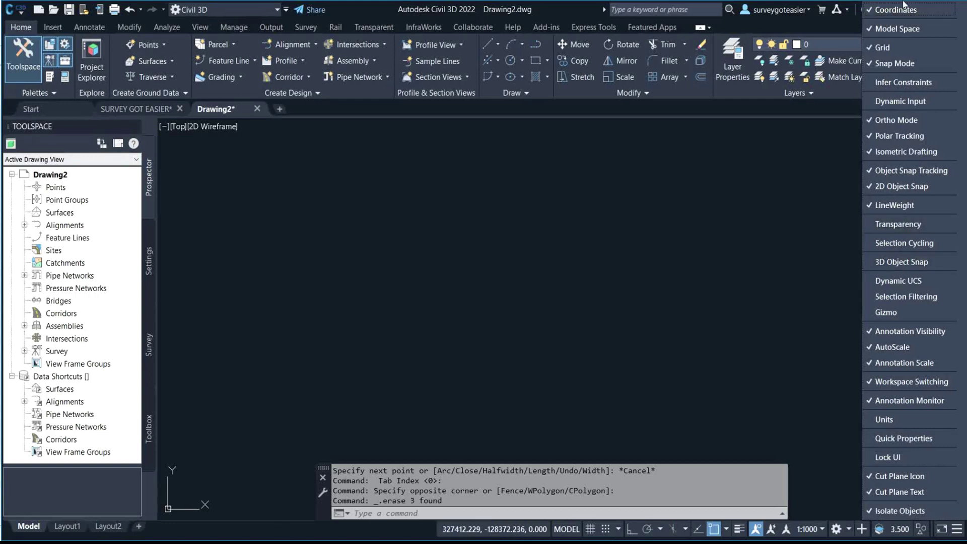
key(Escape)
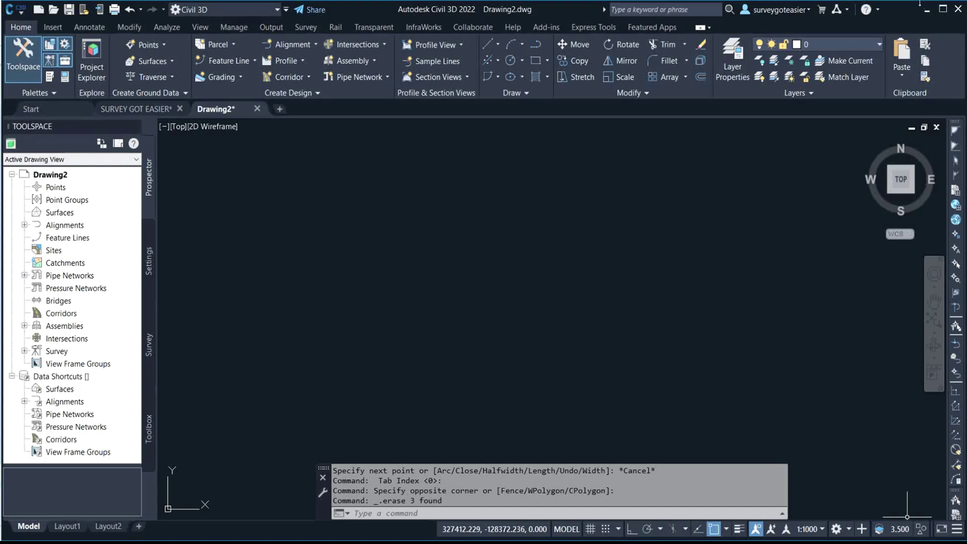
click(957, 529)
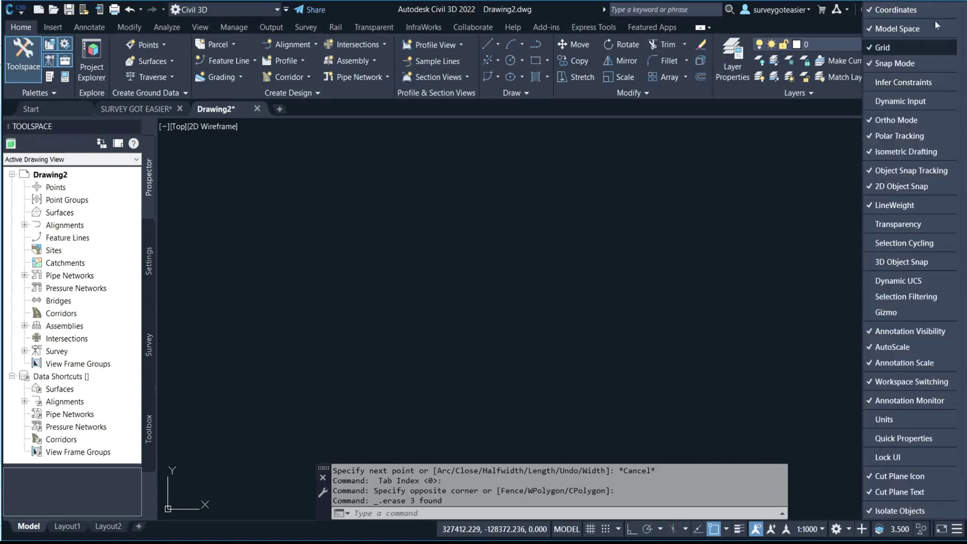
click(892, 12)
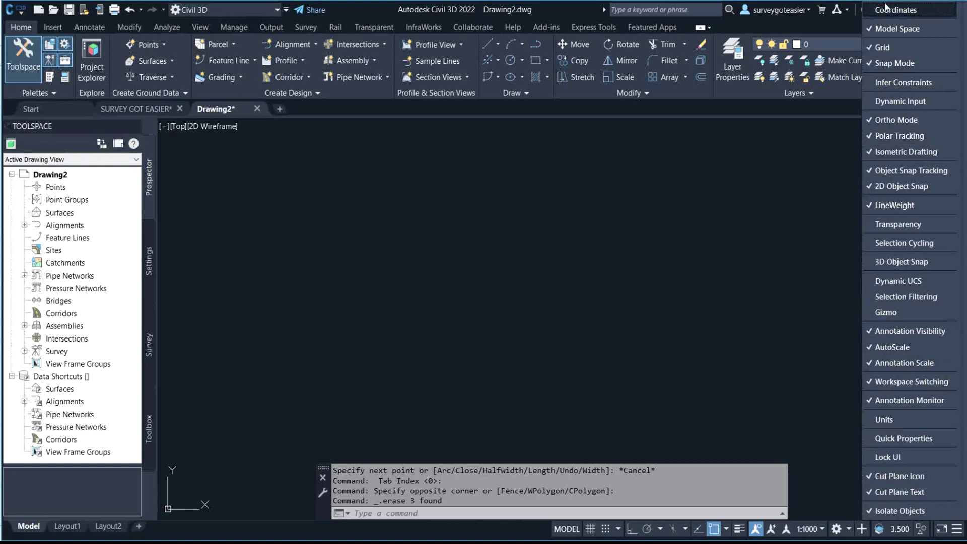
click(894, 10)
click(320, 243)
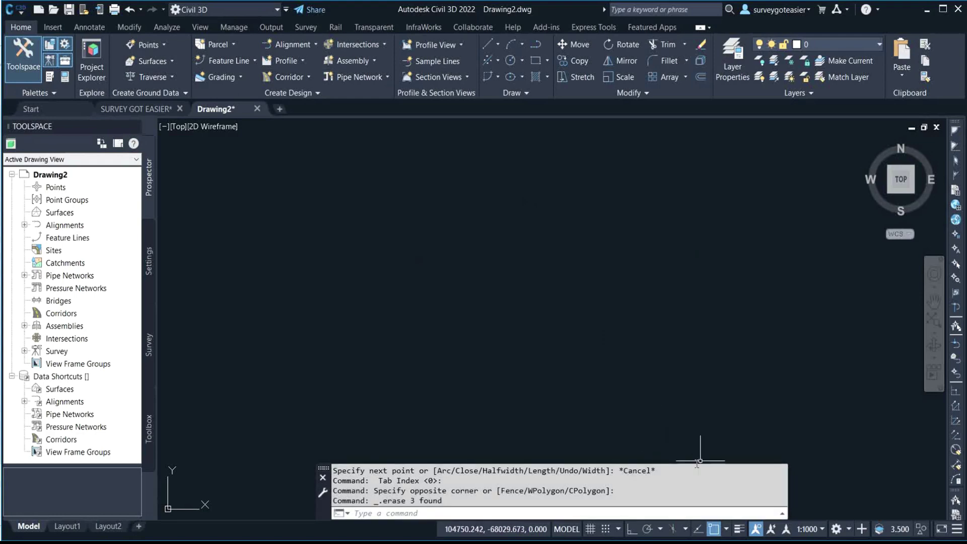
click(957, 529)
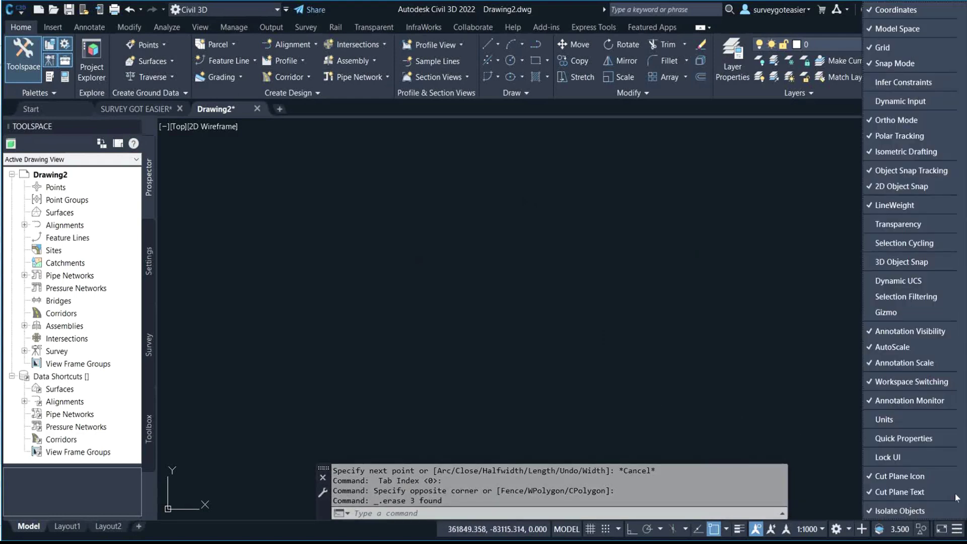
click(895, 206)
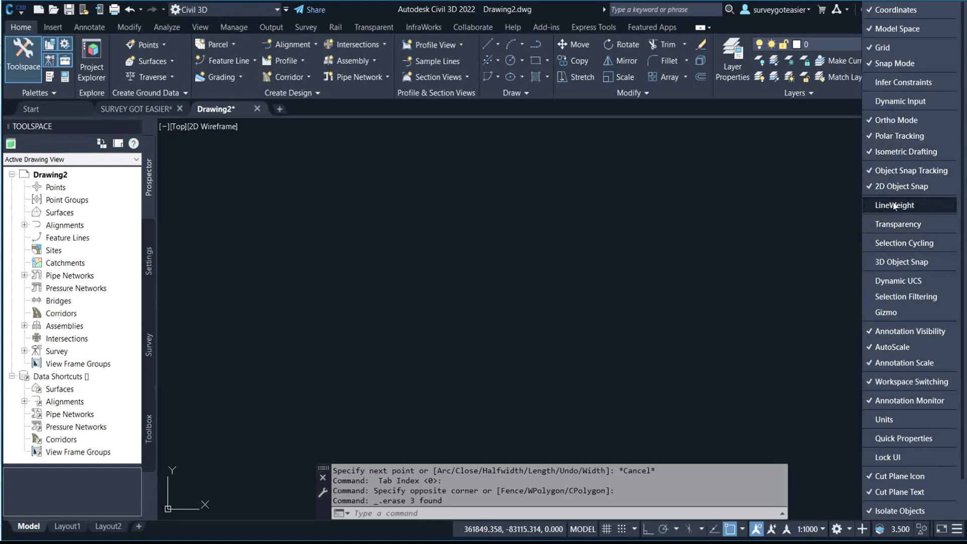
click(895, 207)
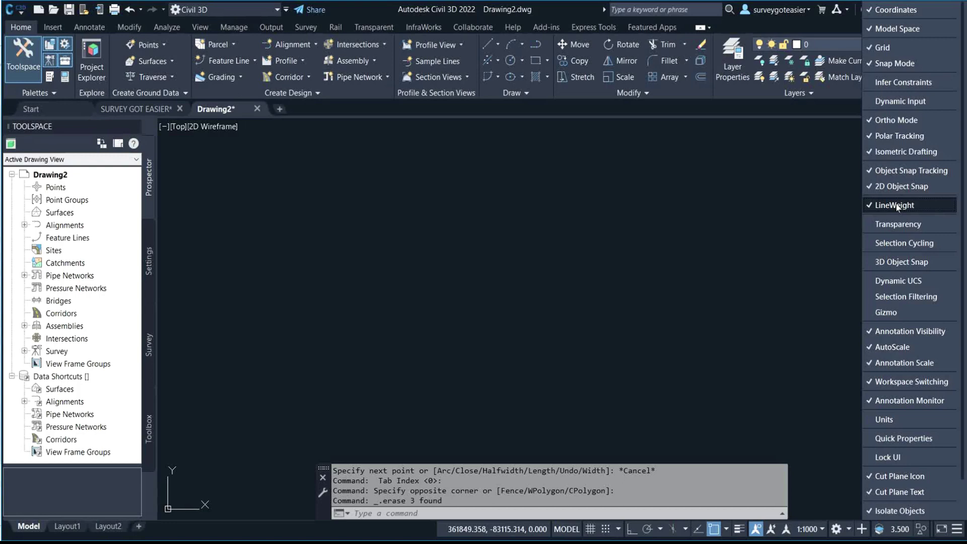
click(800, 168)
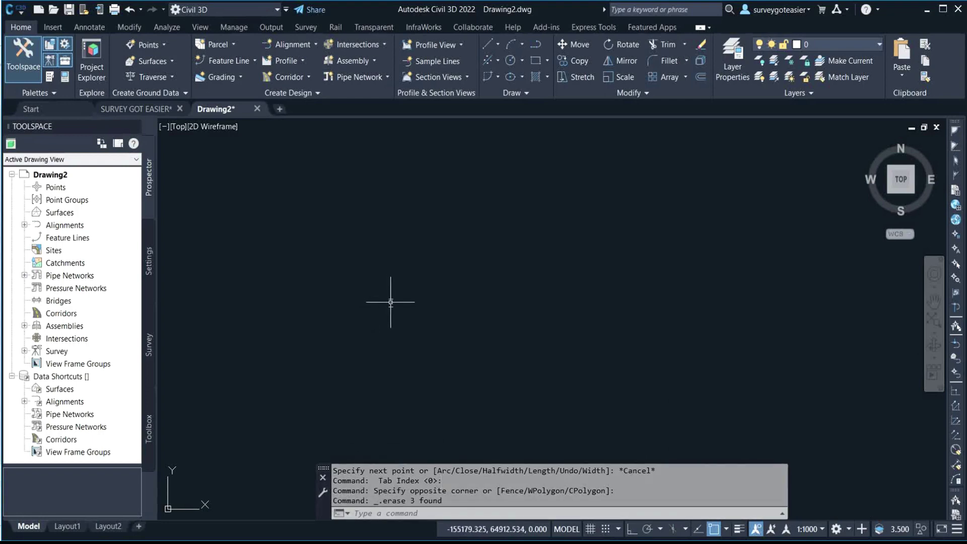
key(Escape)
key(Escape)
key(Escape)
key(Escape)
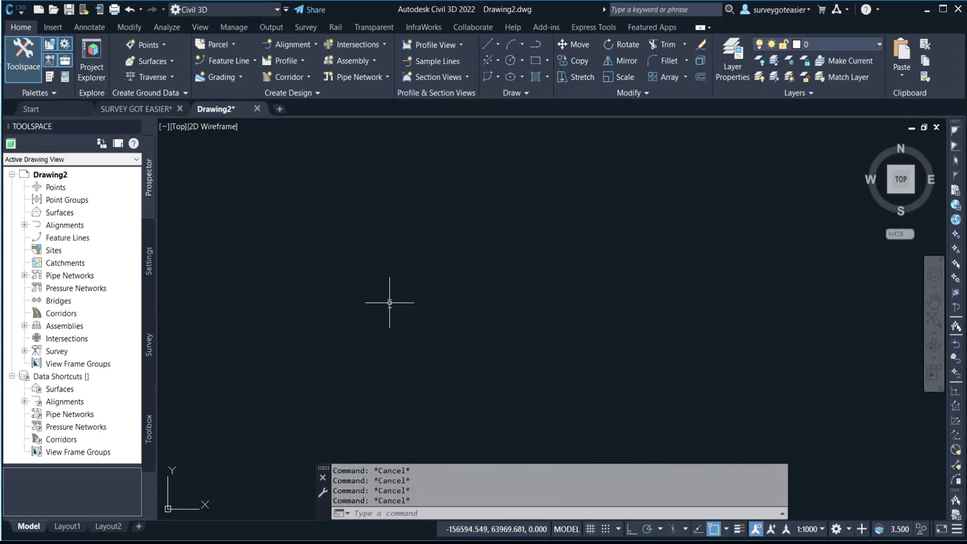